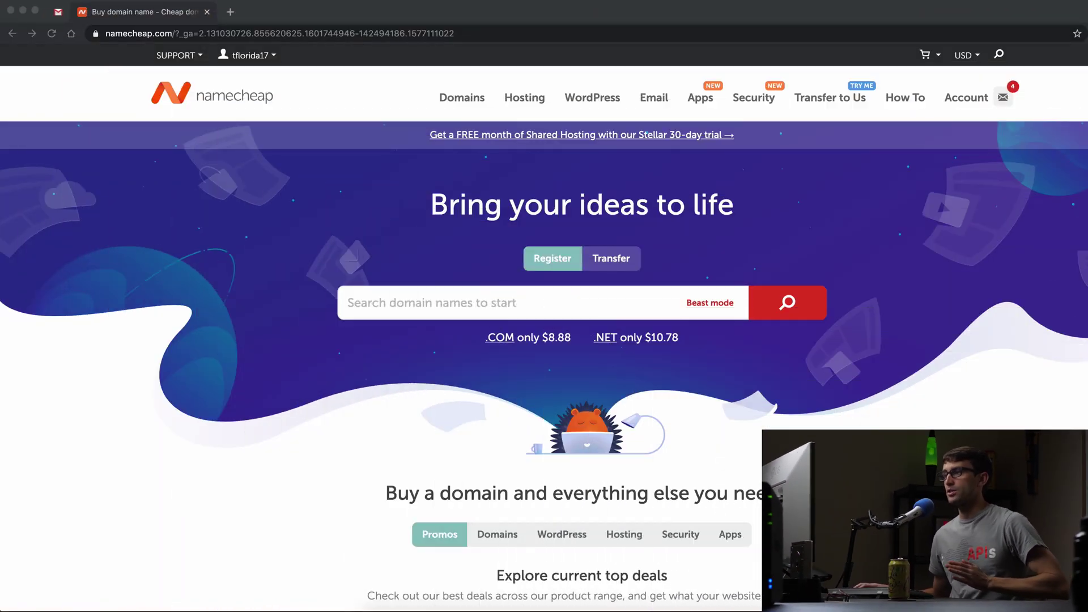
Open the management page for site1.xyz from the account's Domain List
left_click(995, 171)
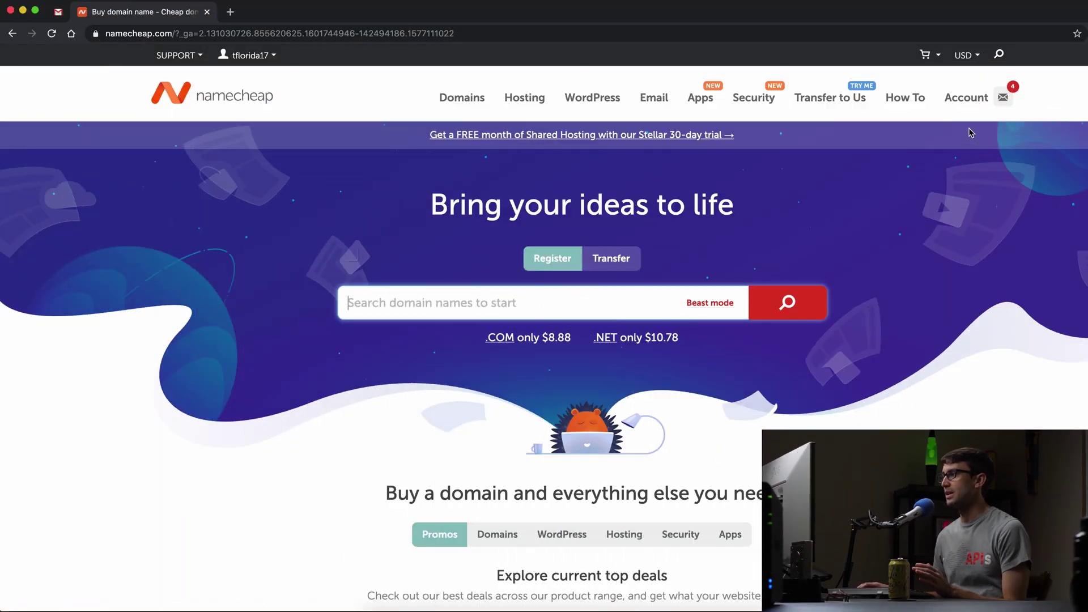
left_click(966, 97)
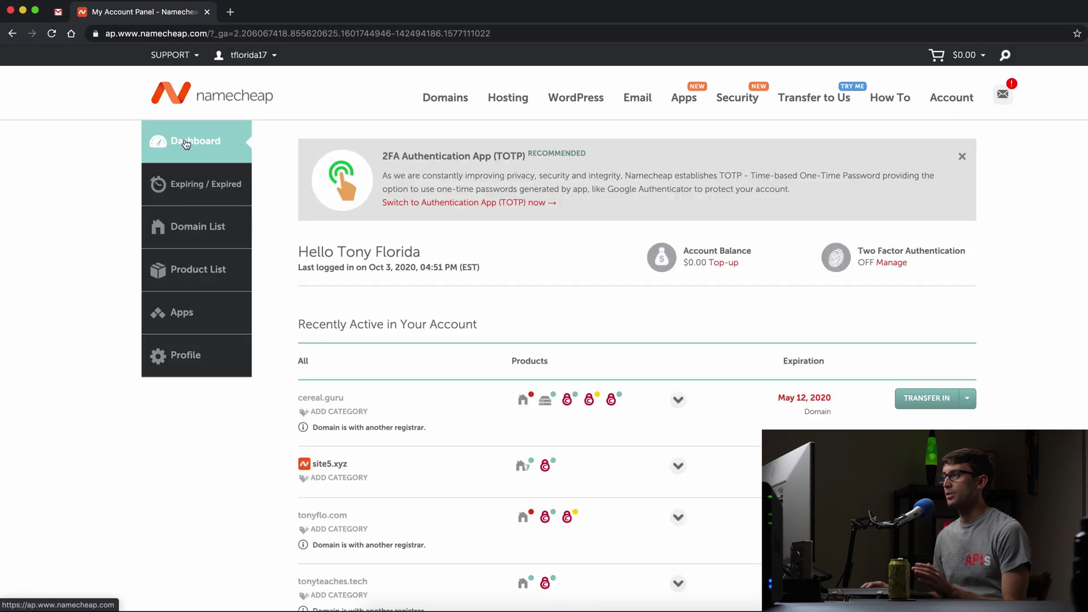
left_click(190, 232)
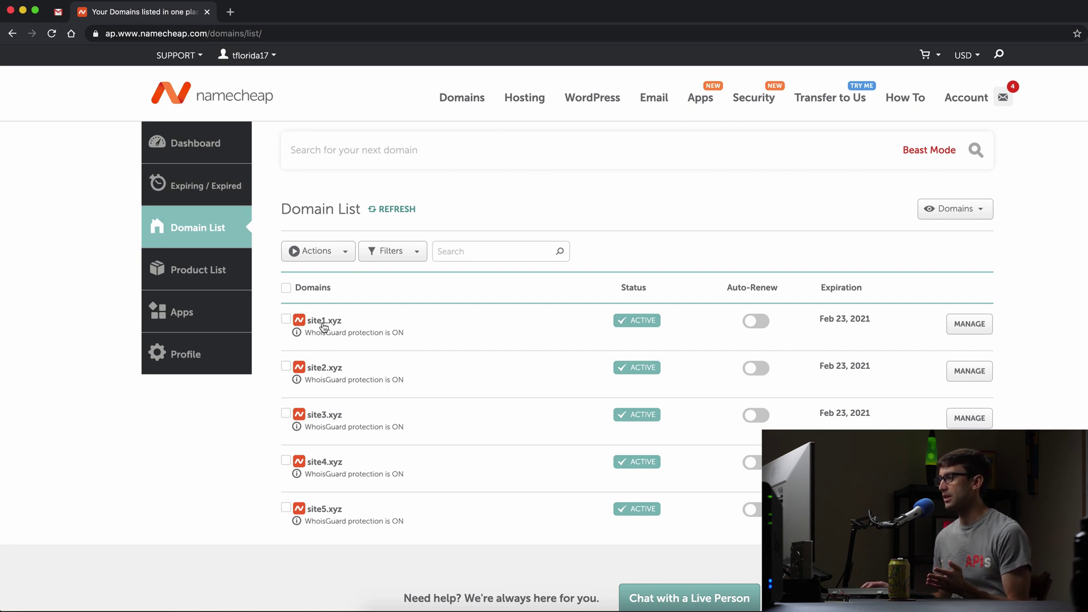
left_click(970, 323)
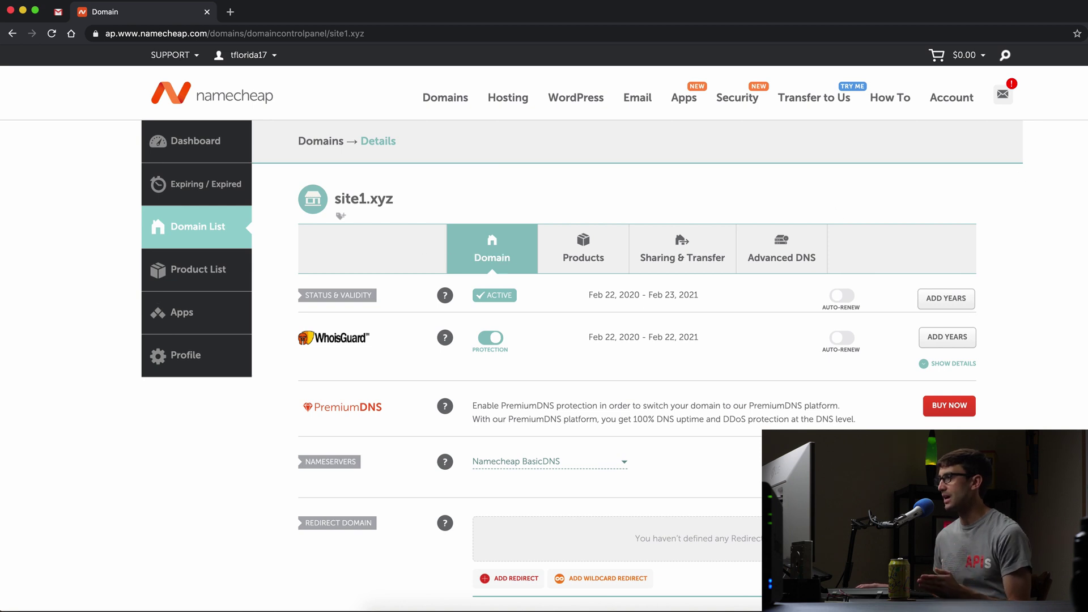
scroll(637, 329, "down", 5)
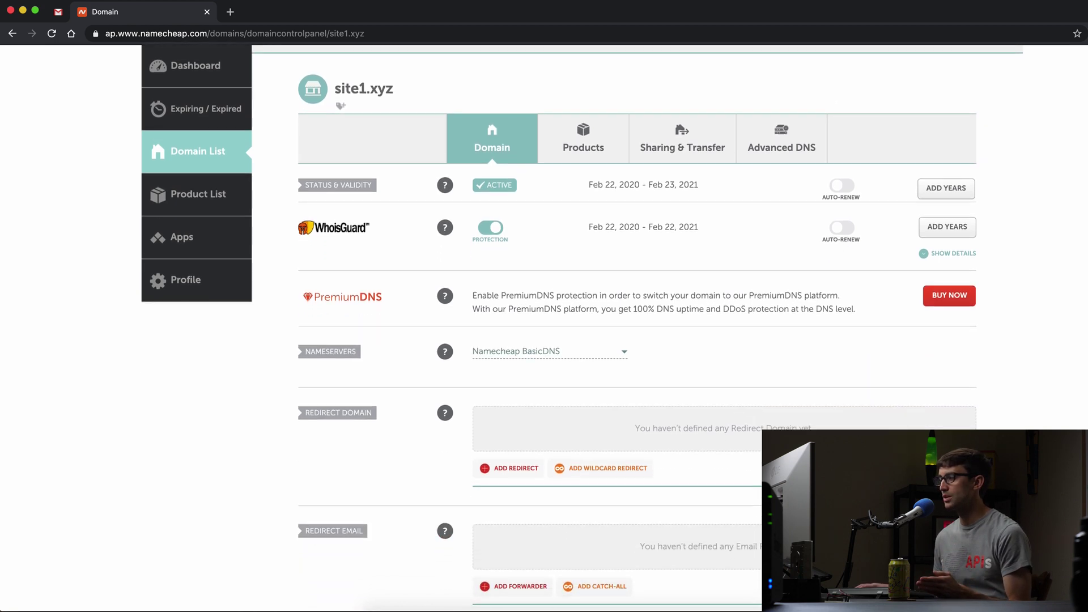
scroll(860, 264, "down", 1)
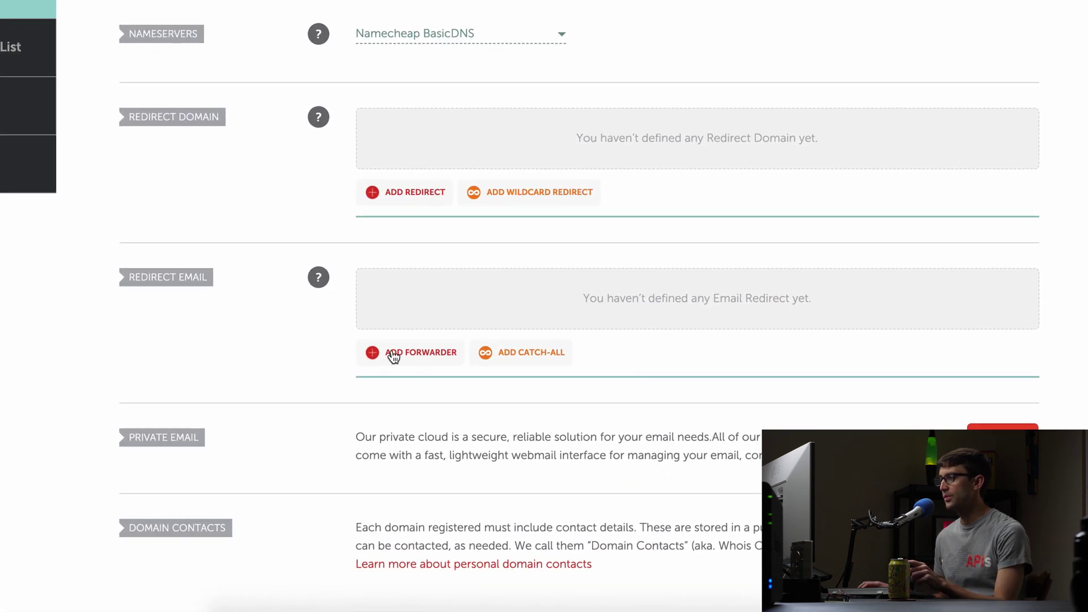
left_click(367, 327)
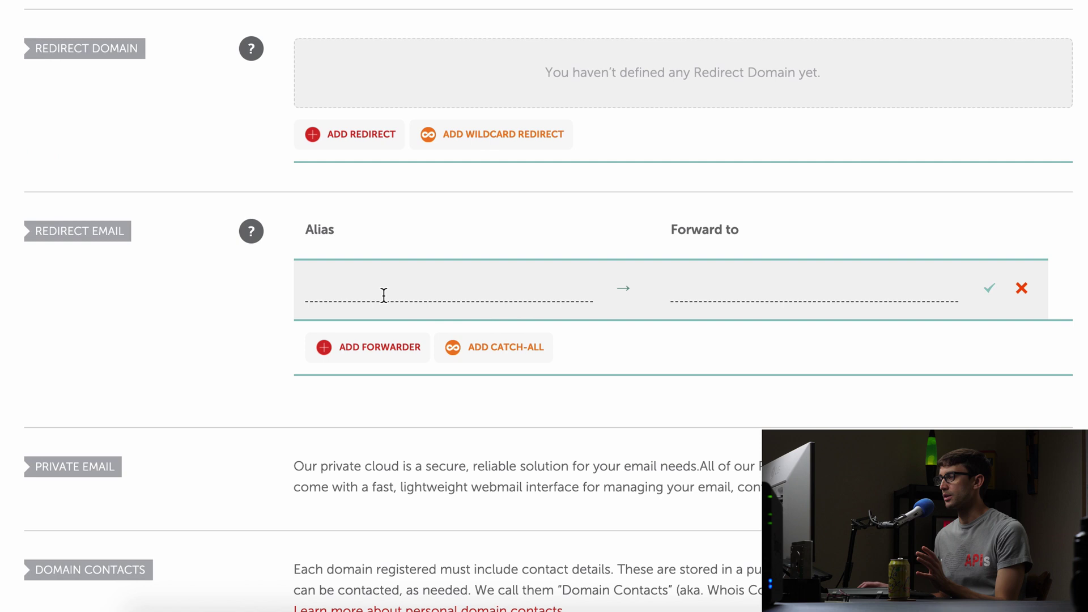
left_click(406, 305)
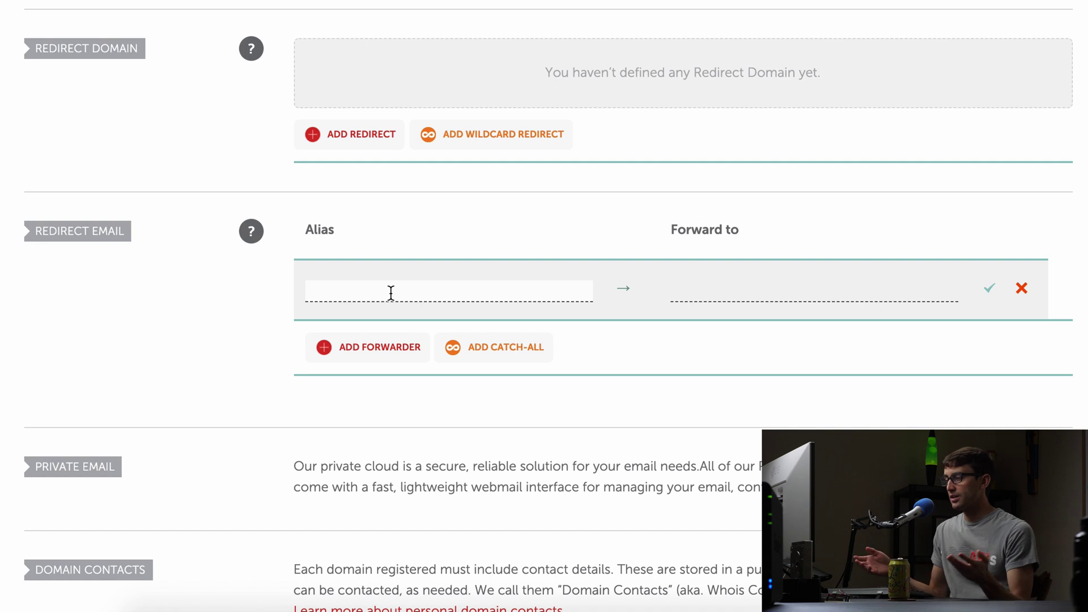
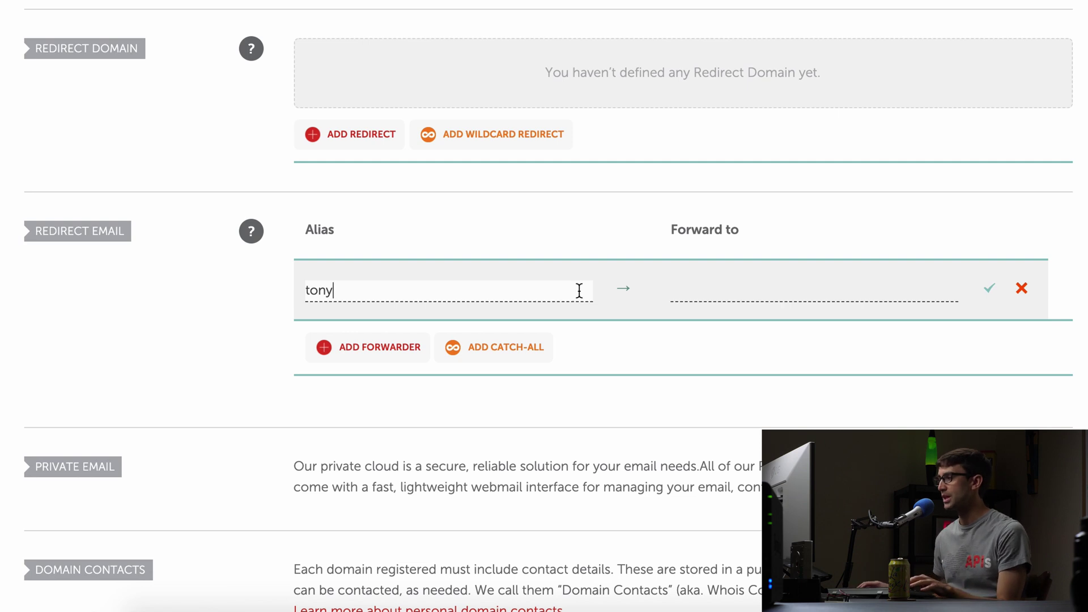
left_click(707, 288)
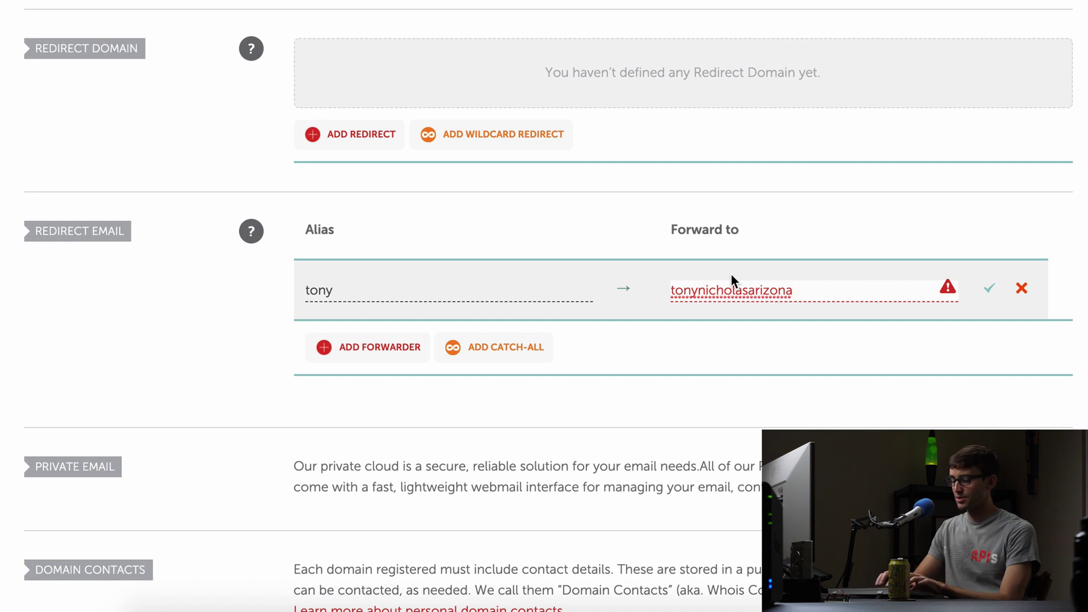
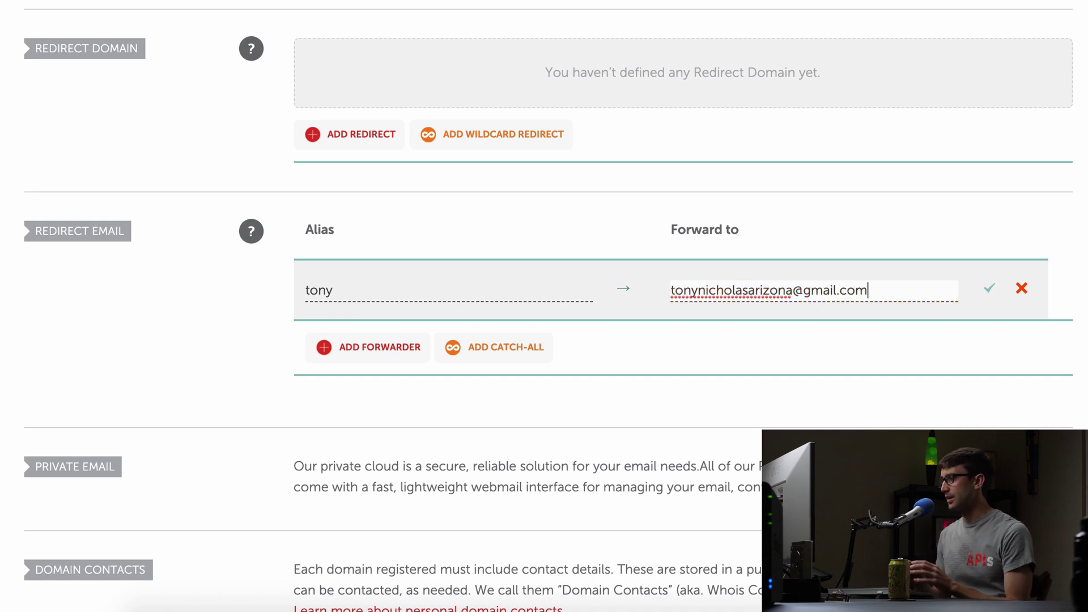
left_click(991, 292)
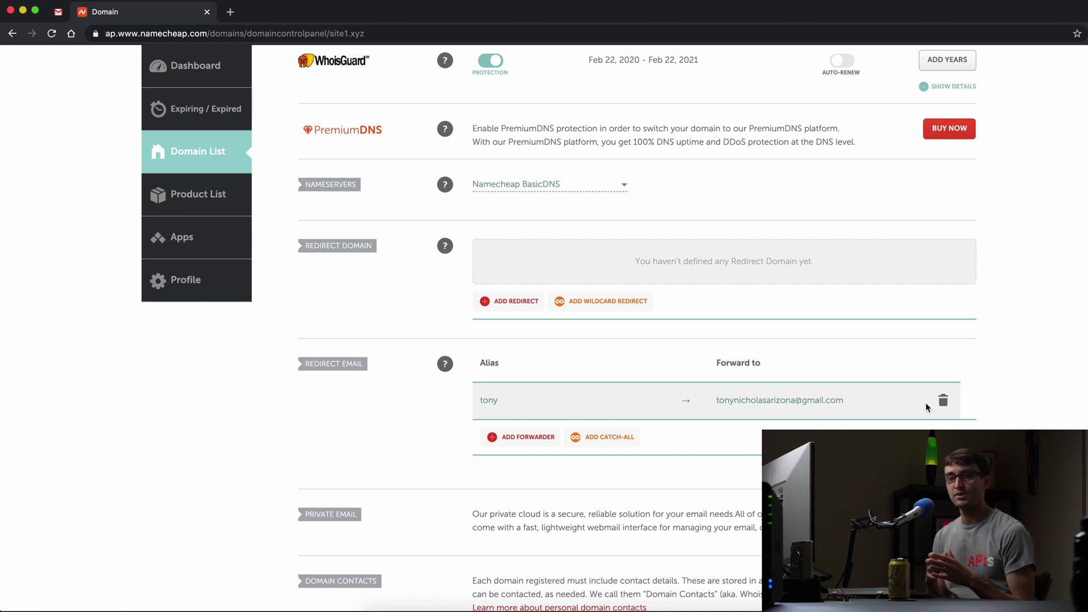
left_click(58, 13)
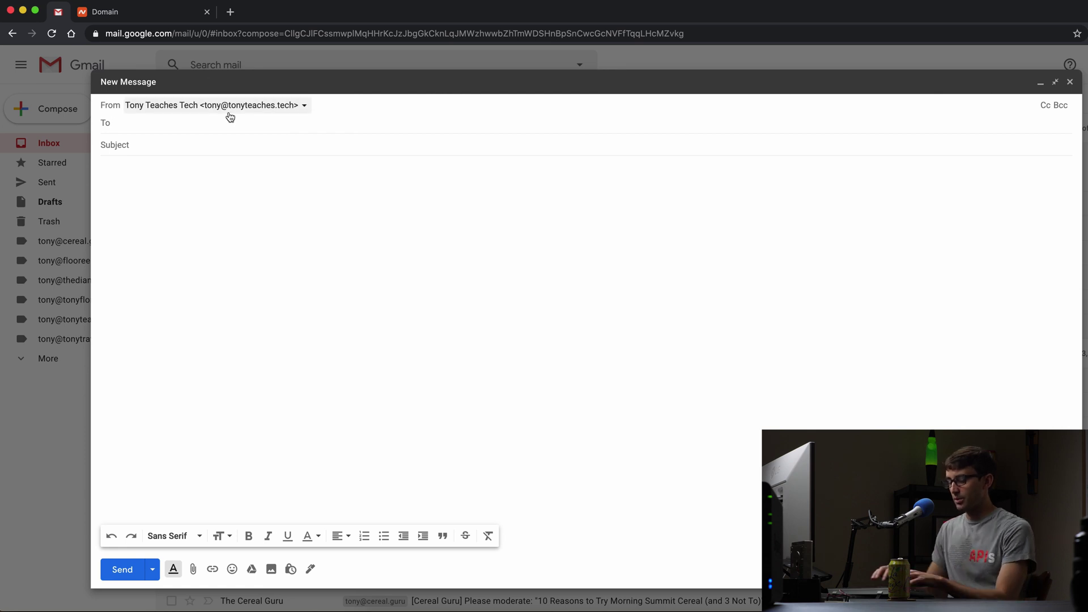
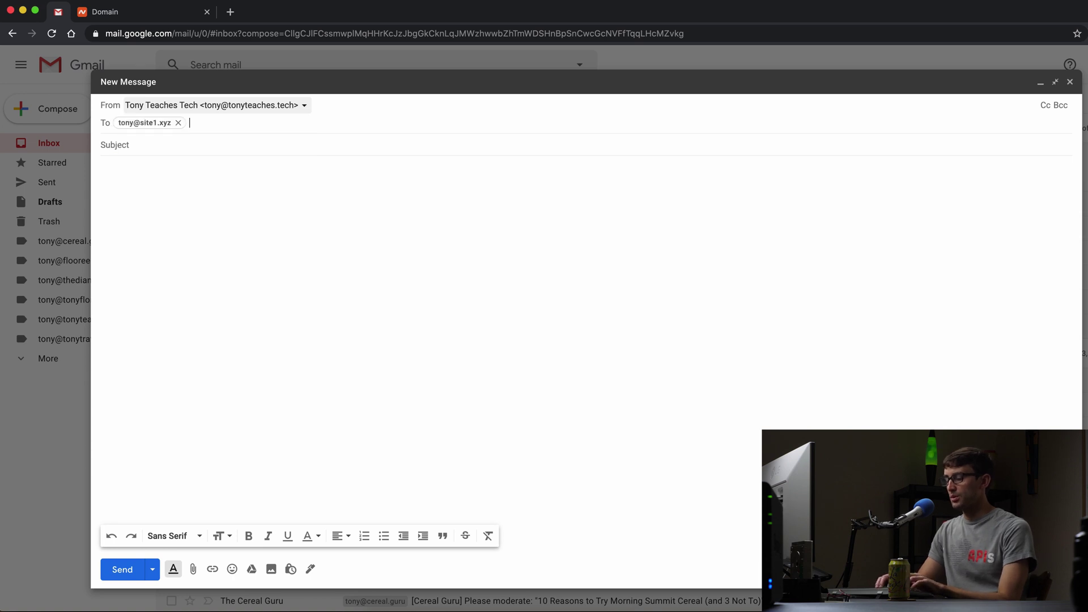
key("Tab")
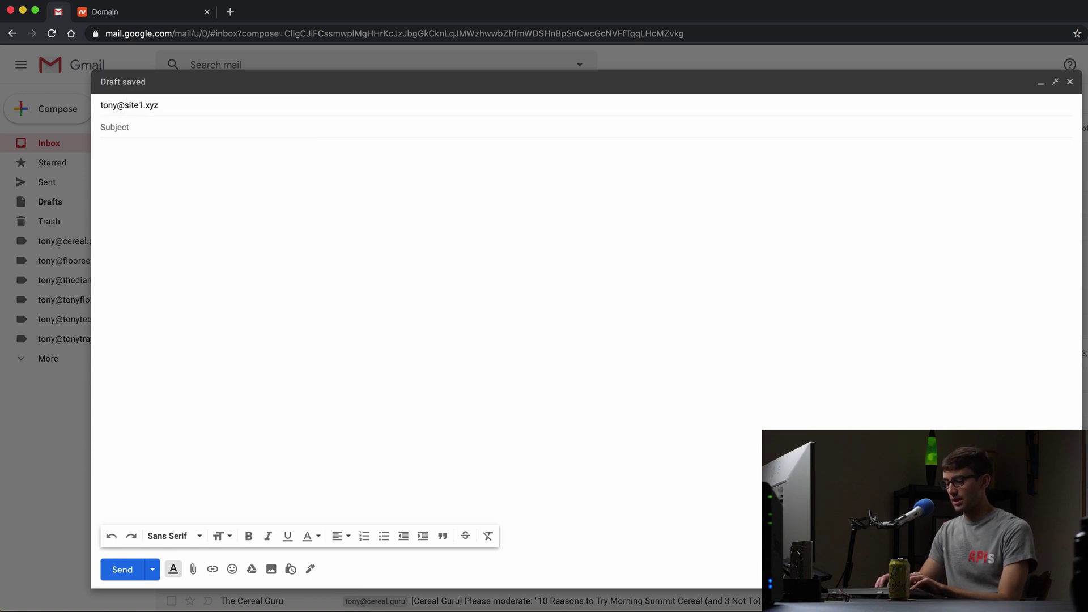
type("Hello T")
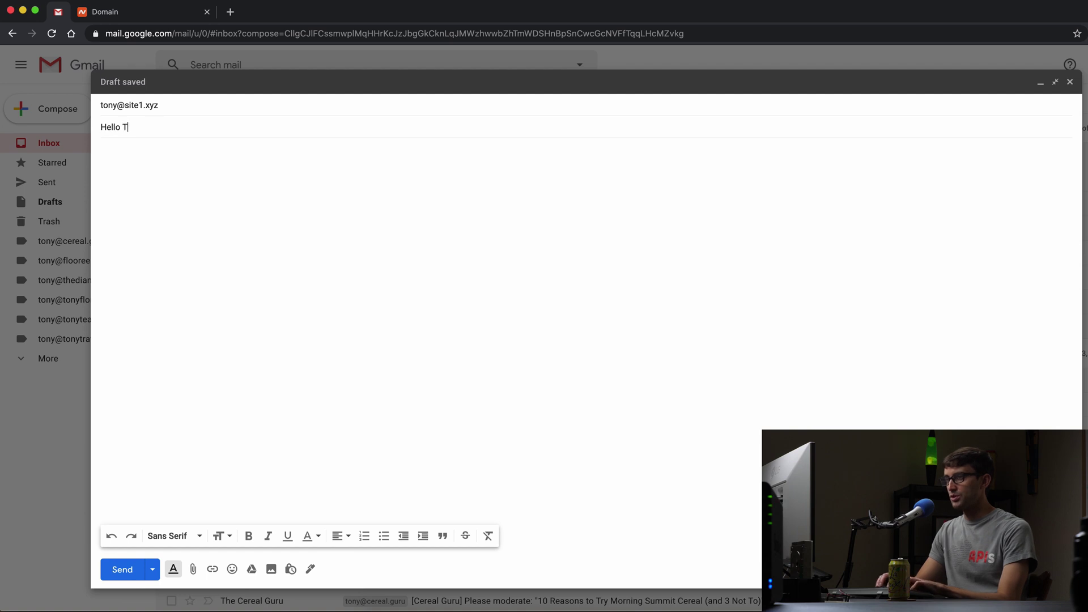
type("ony!")
key("Tab")
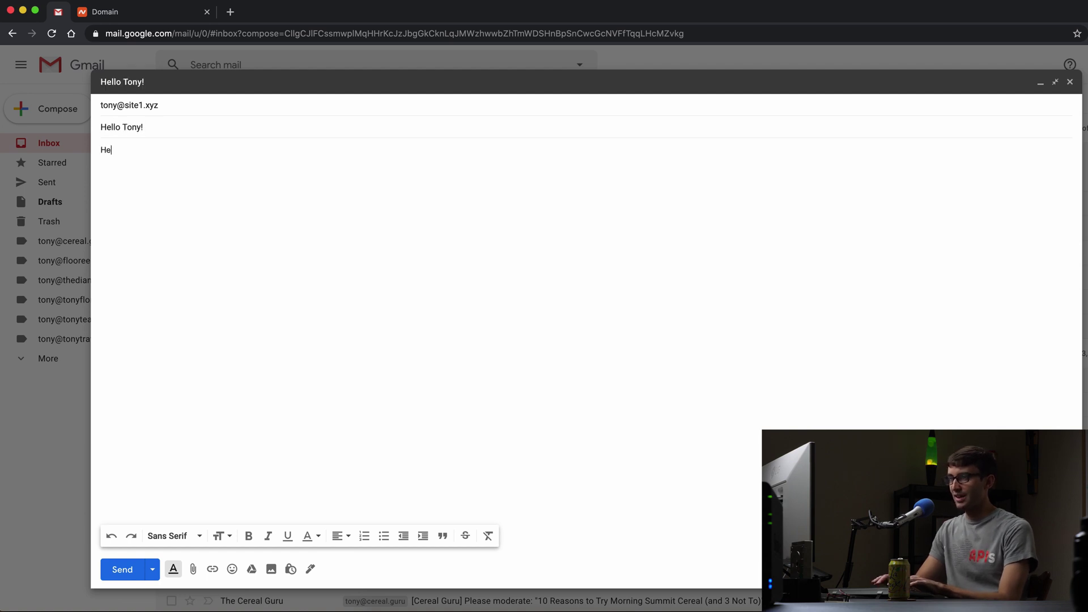
type("Hey how are you?")
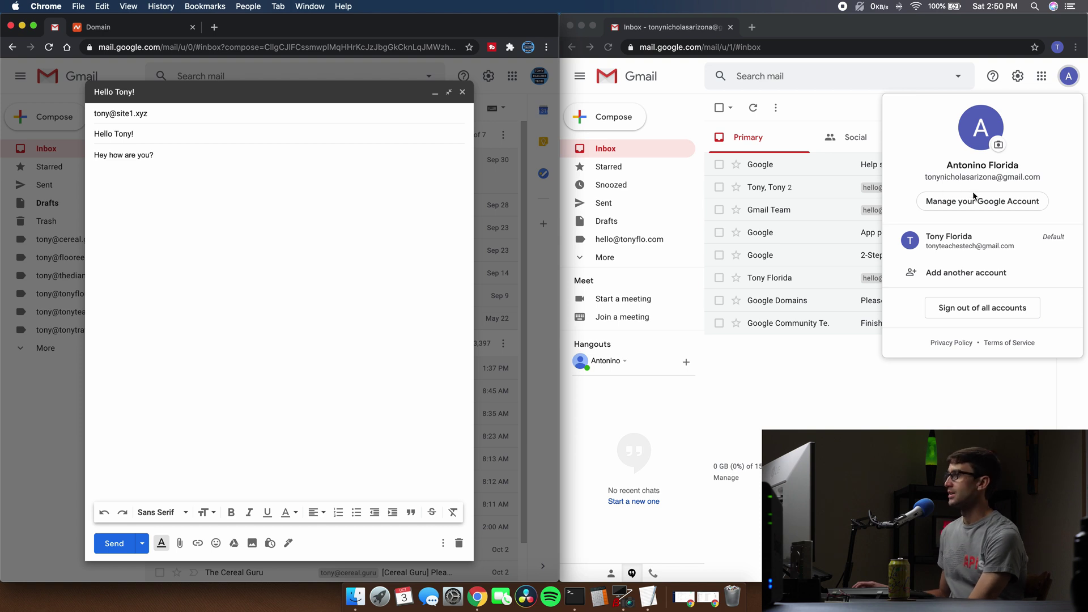
left_click(966, 389)
left_click(966, 391)
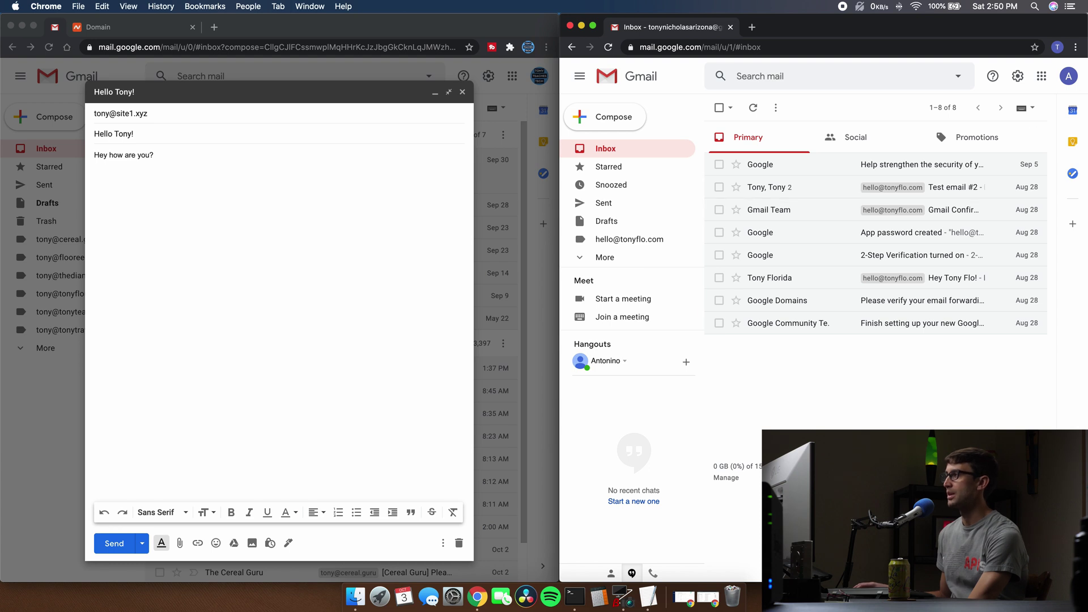
left_click(1080, 78)
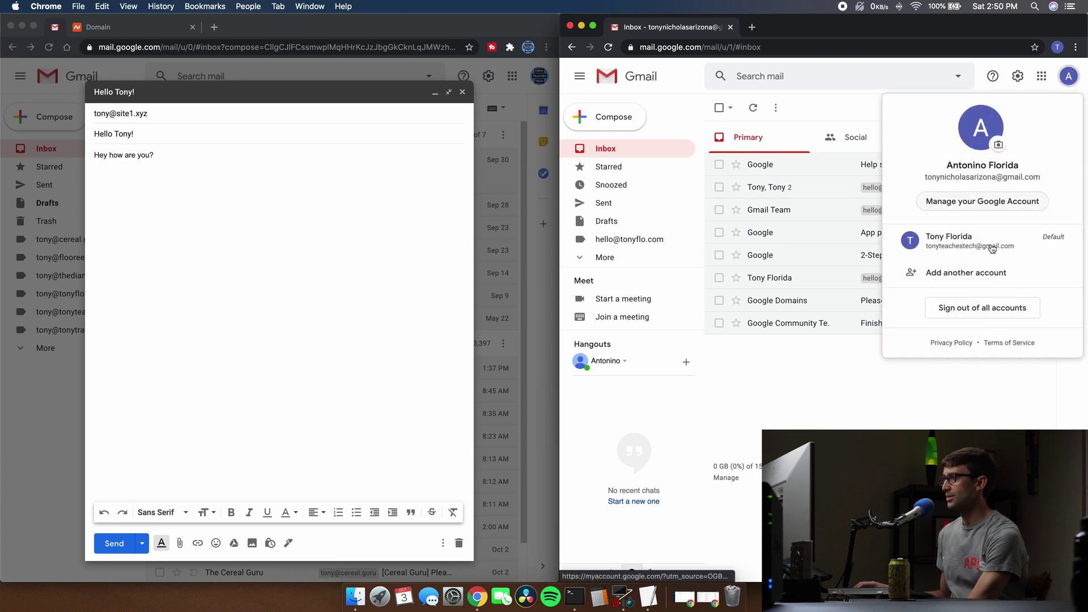
left_click(1000, 417)
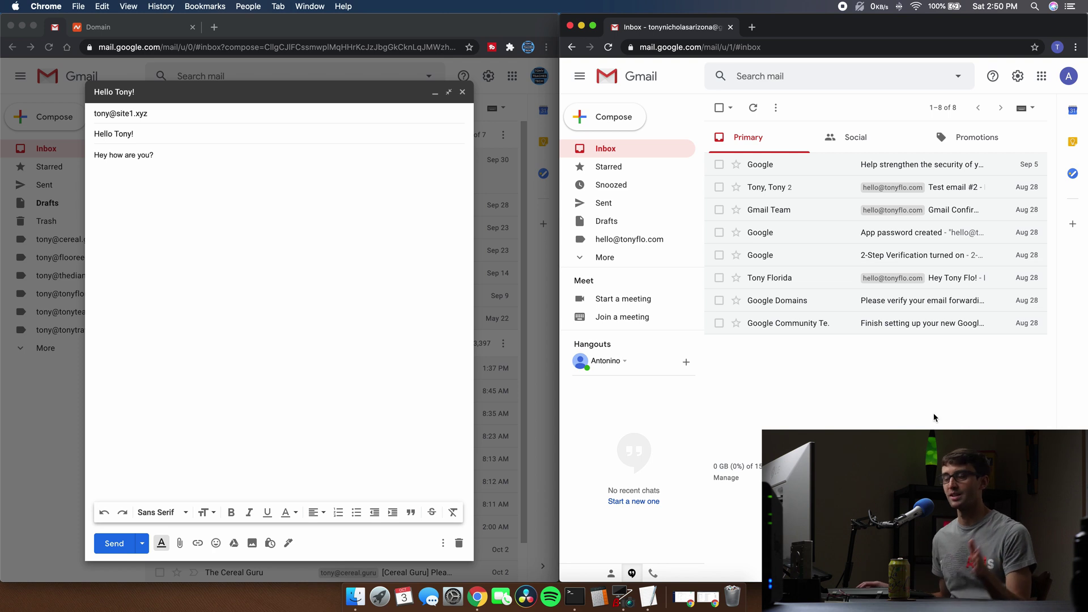
left_click(129, 466)
Send the Hello Tony! test email and reload the receiving inbox twice to check for it
left_click(114, 544)
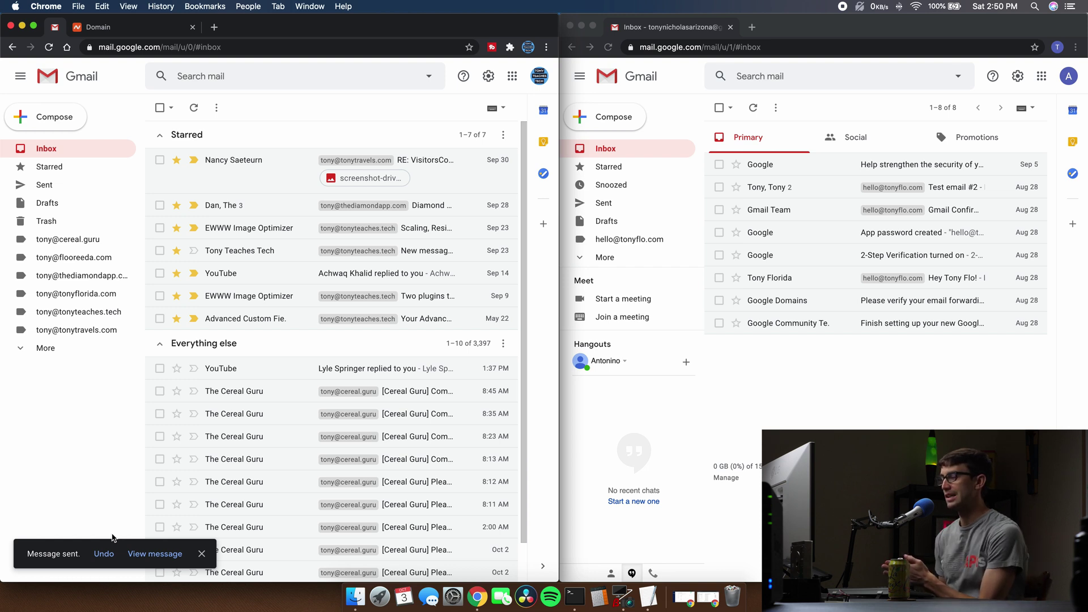
left_click(827, 390)
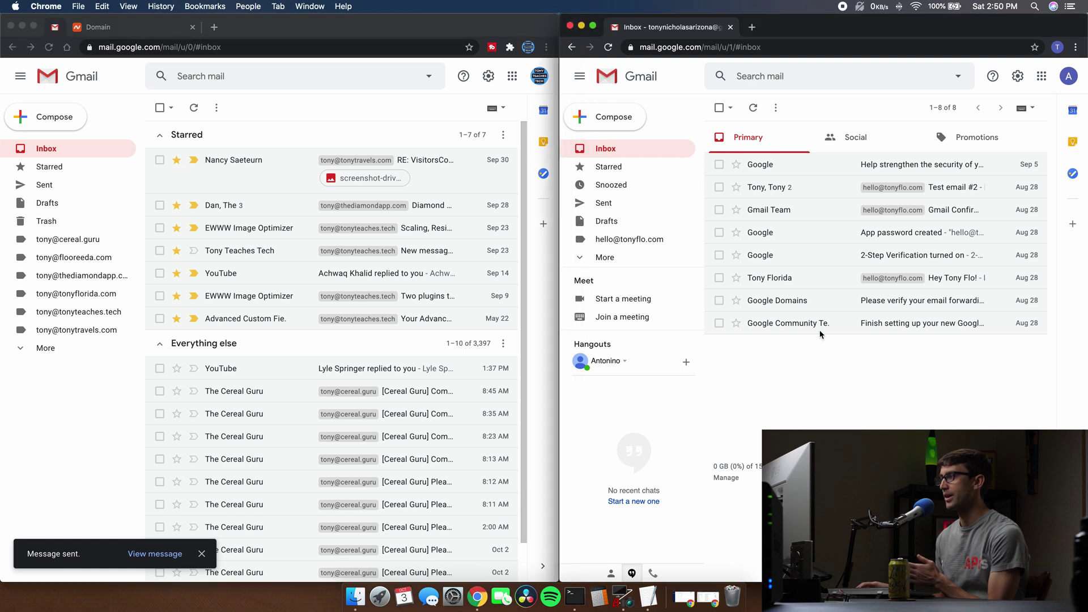
left_click(609, 48)
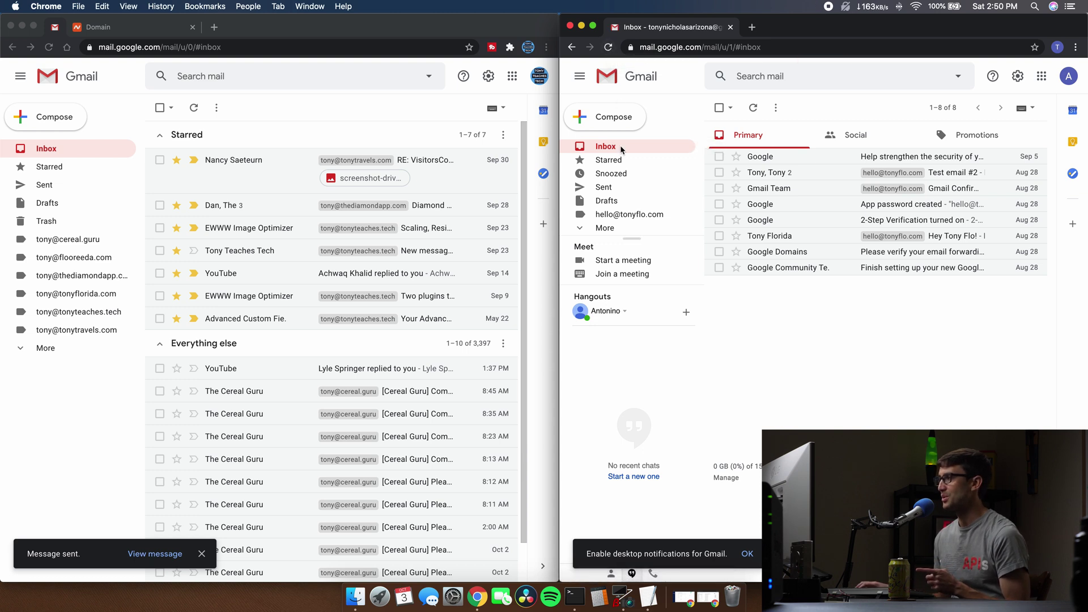
left_click(610, 48)
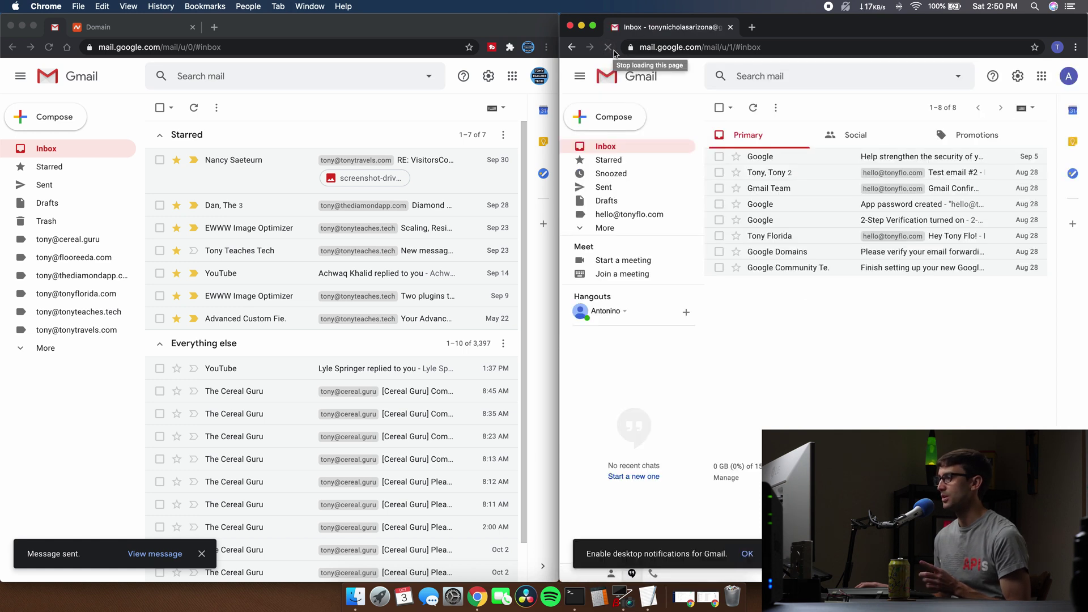
Return to the site1.xyz settings, check the receiving inbox's account, and reload that inbox
left_click(94, 26)
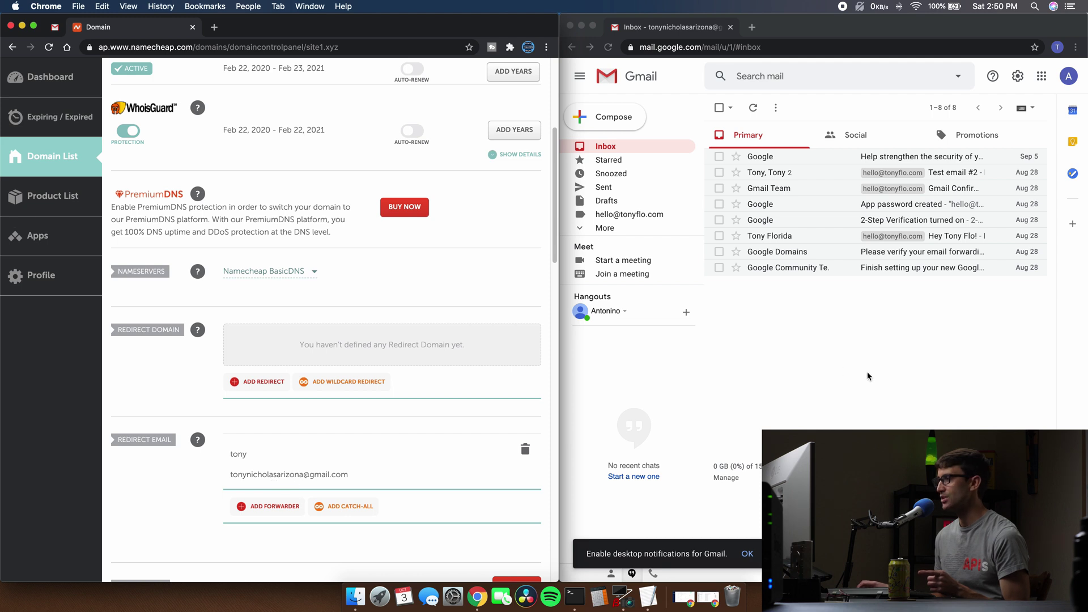
left_click(1069, 76)
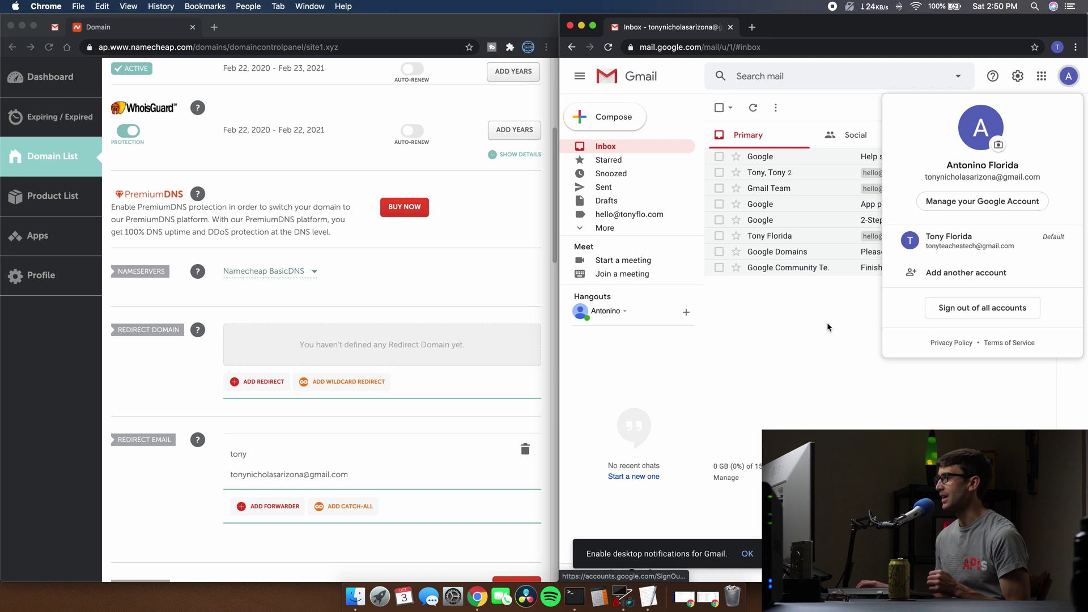
left_click(827, 269)
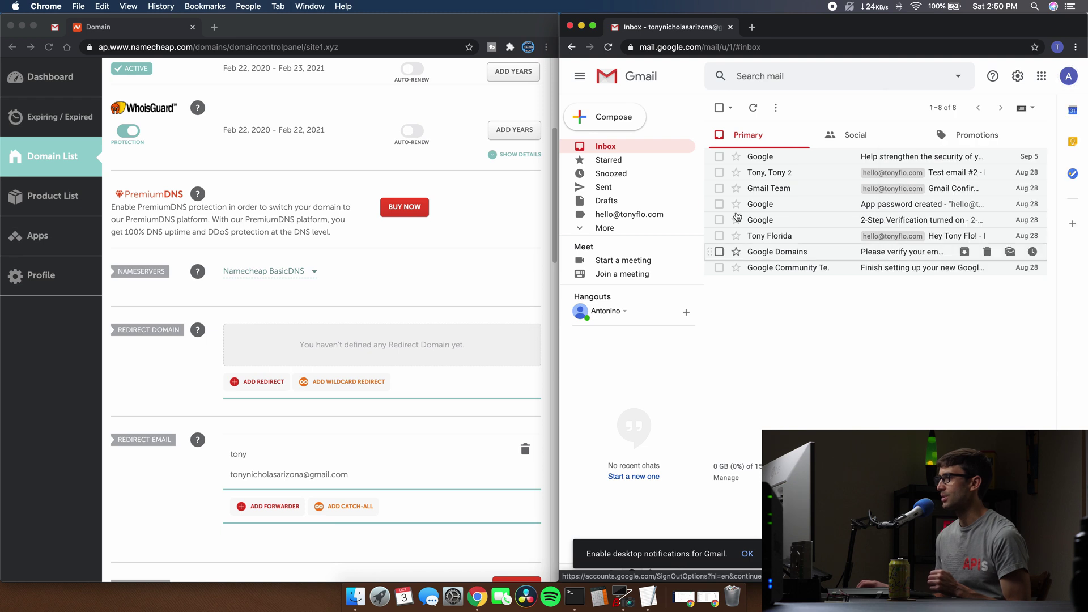
left_click(608, 47)
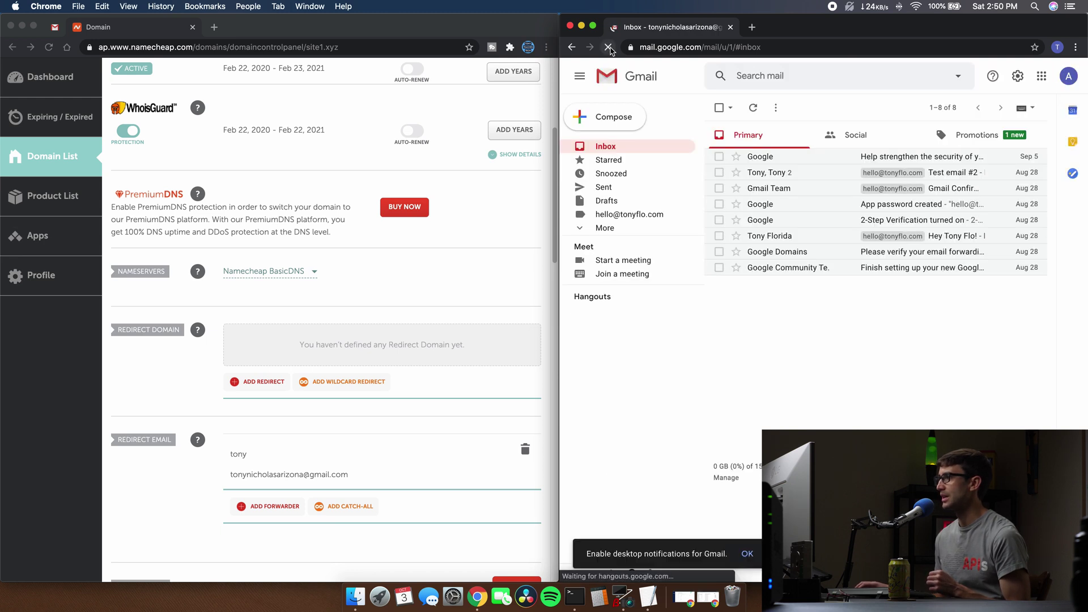
Open the Hello Tony! email under Promotions and inspect its details showing the site1.xyz recipient
left_click(990, 141)
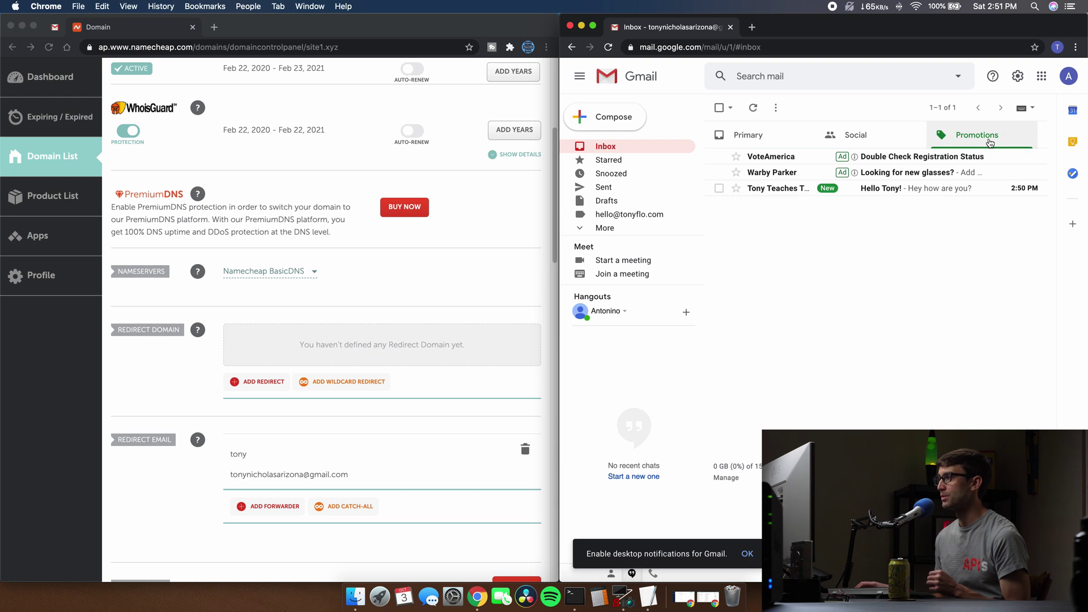
left_click(924, 189)
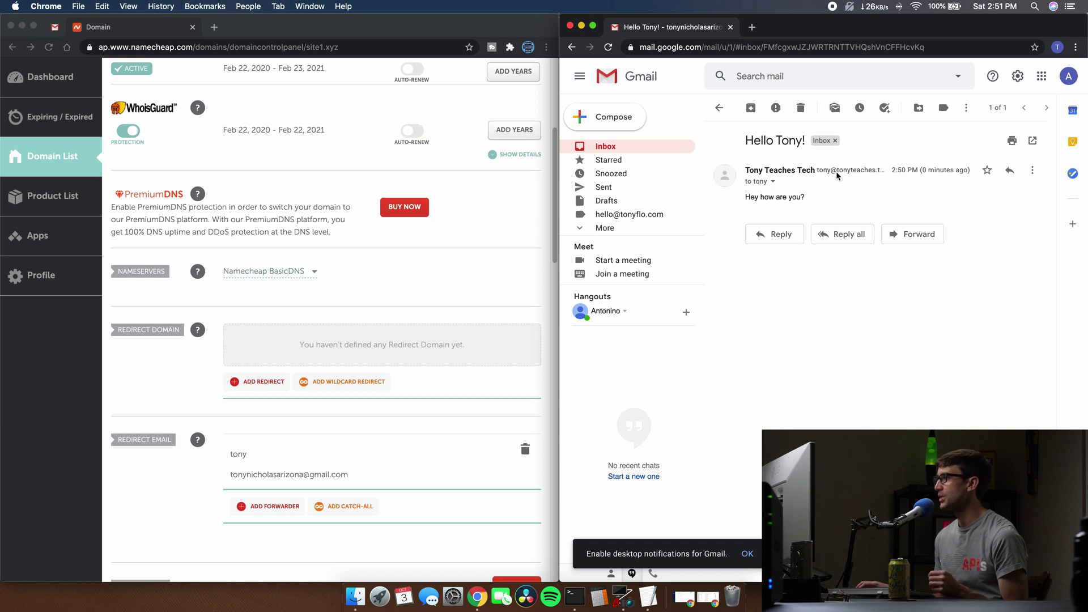
left_click(772, 182)
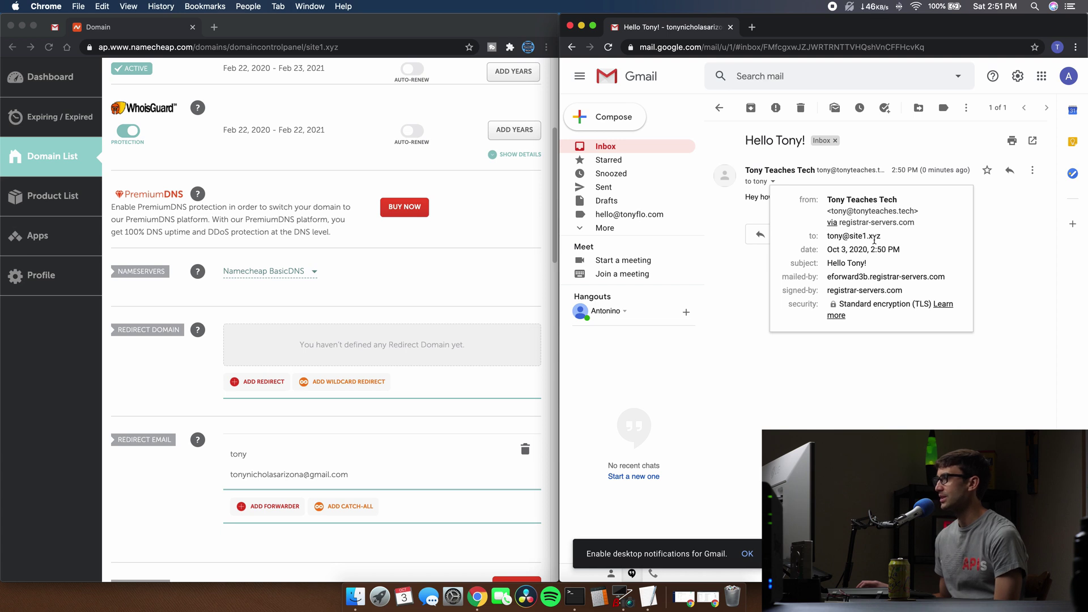
left_click(867, 351)
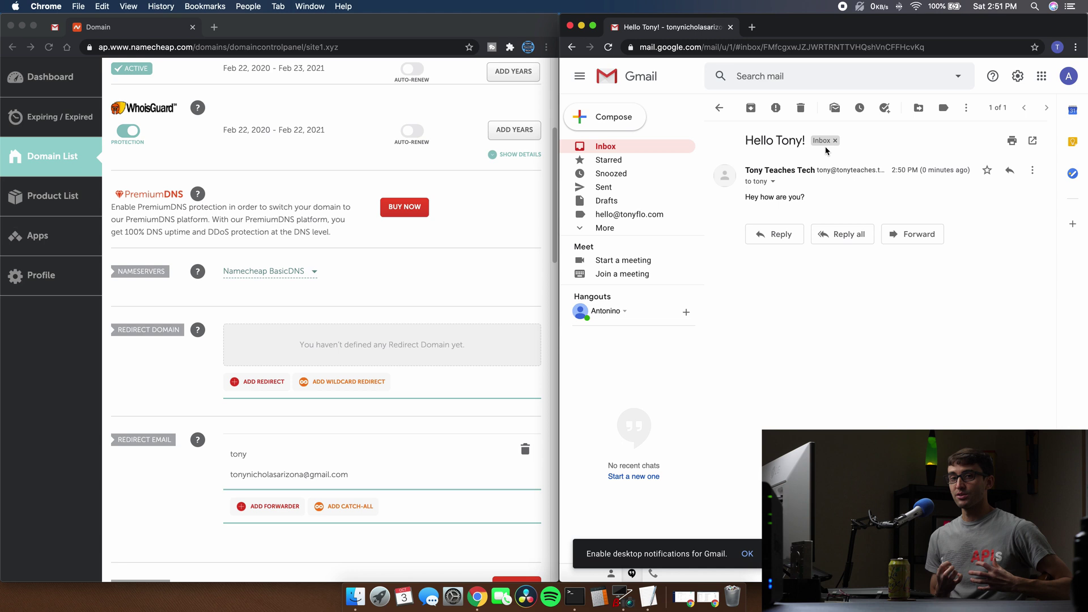
Reply to the Hello Tony! email, leaving the default Gmail account as the From address
left_click(776, 234)
left_click(903, 239)
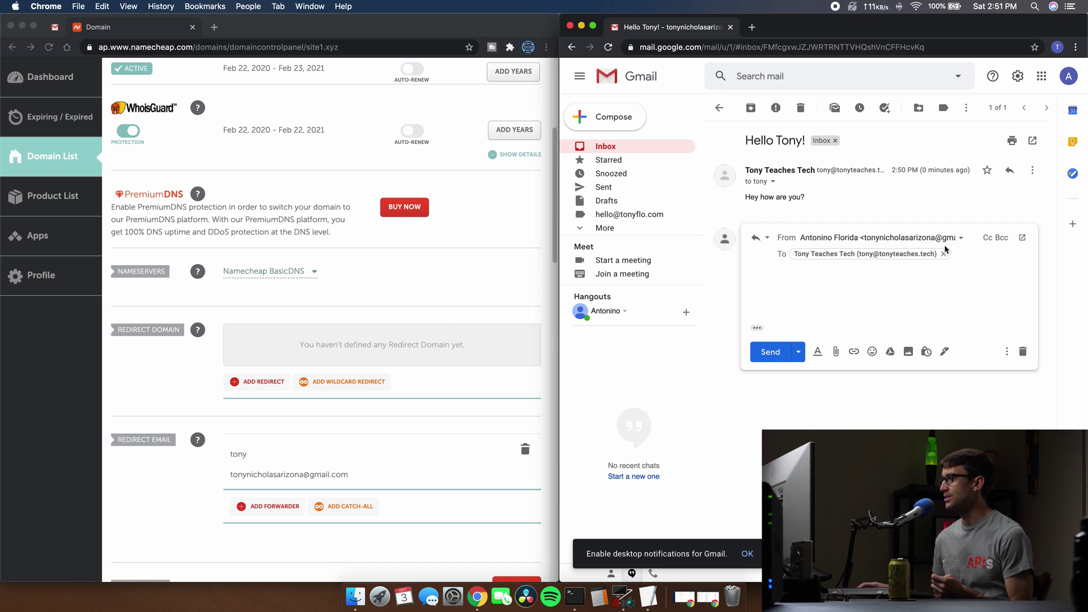
left_click(961, 239)
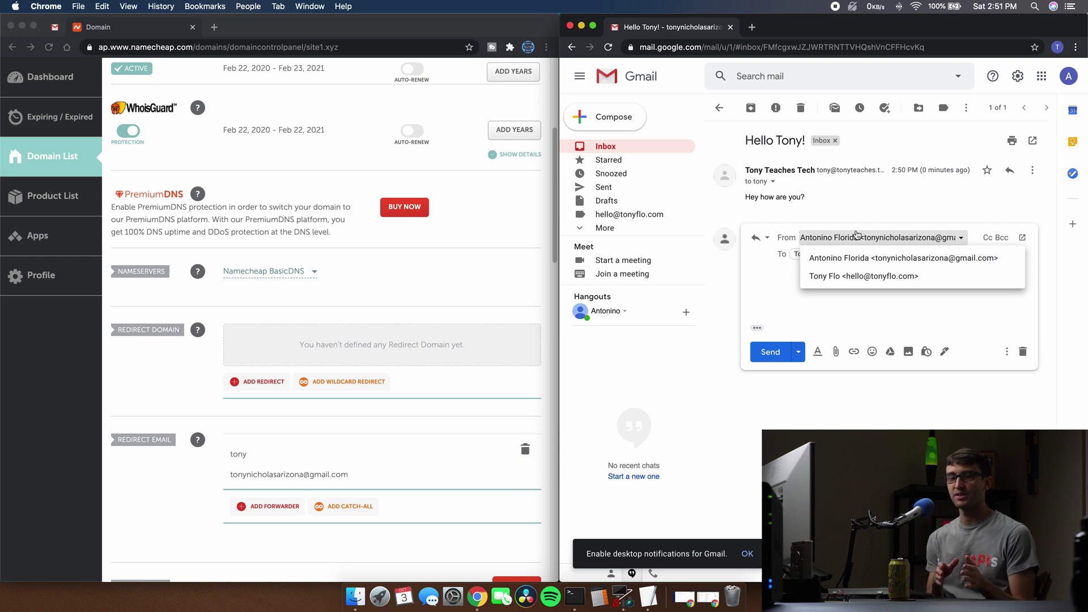
left_click(877, 208)
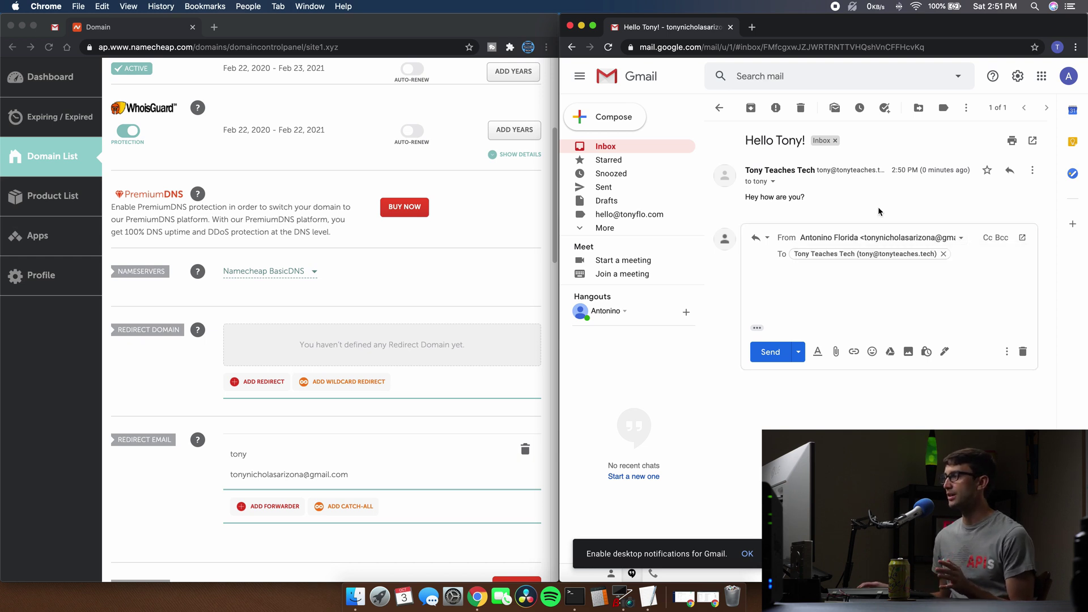